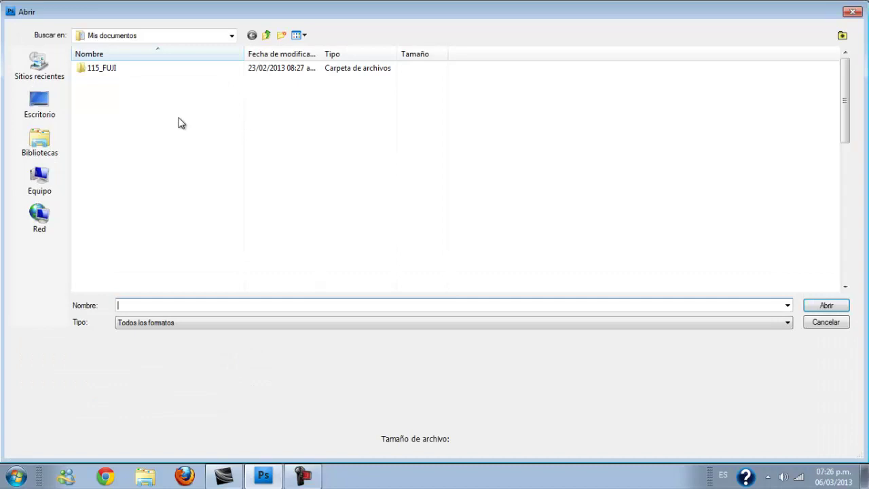
# Open the photo DSCF5420 from the 115_FUJI folder in Mis documentos.
pyautogui.click(112, 70)
pyautogui.doubleClick(112, 71)
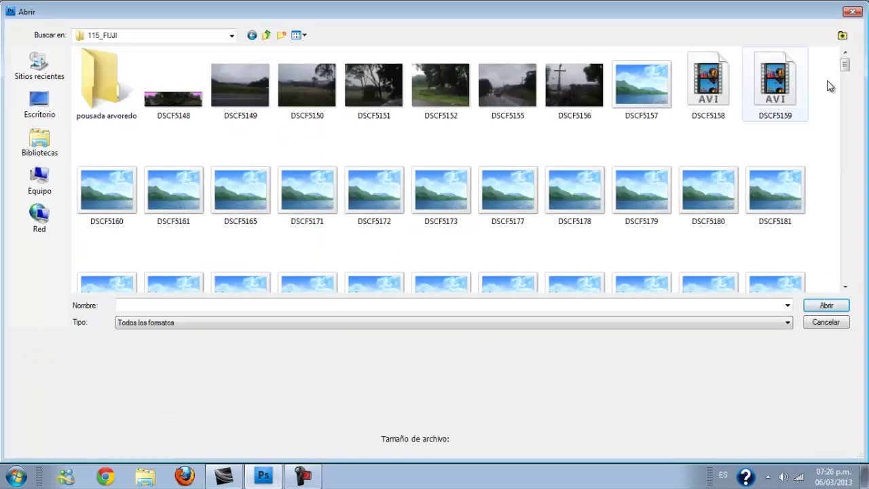
pyautogui.moveTo(846, 68); pyautogui.dragTo(841, 193)
pyautogui.click(807, 178)
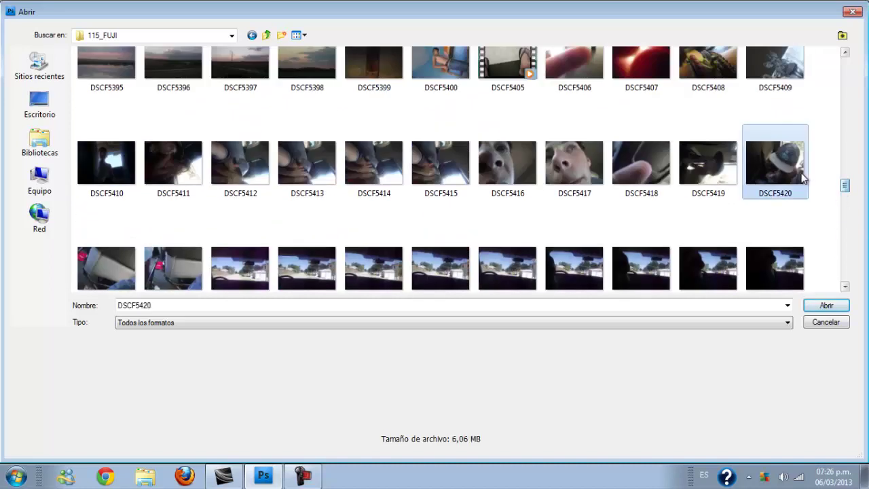
pyautogui.click(833, 306)
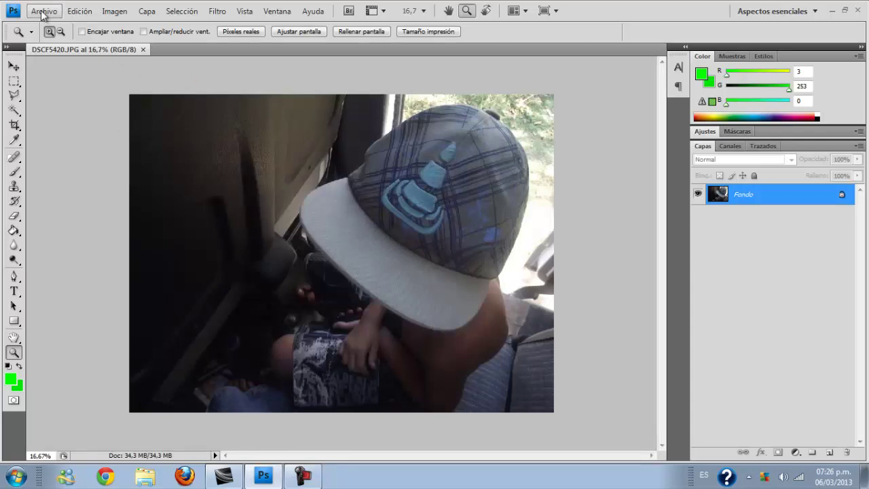
# Open the image size settings and set the document width to 282,11 cm.
pyautogui.click(69, 15)
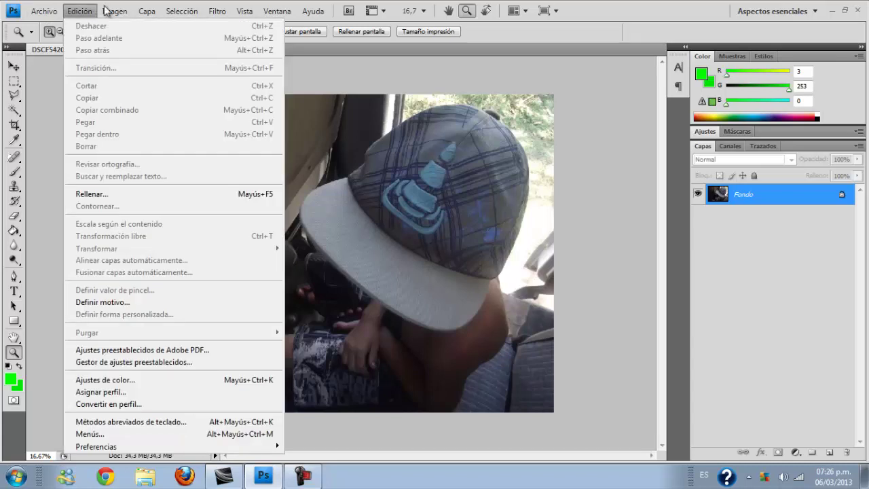
pyautogui.moveTo(111, 12)
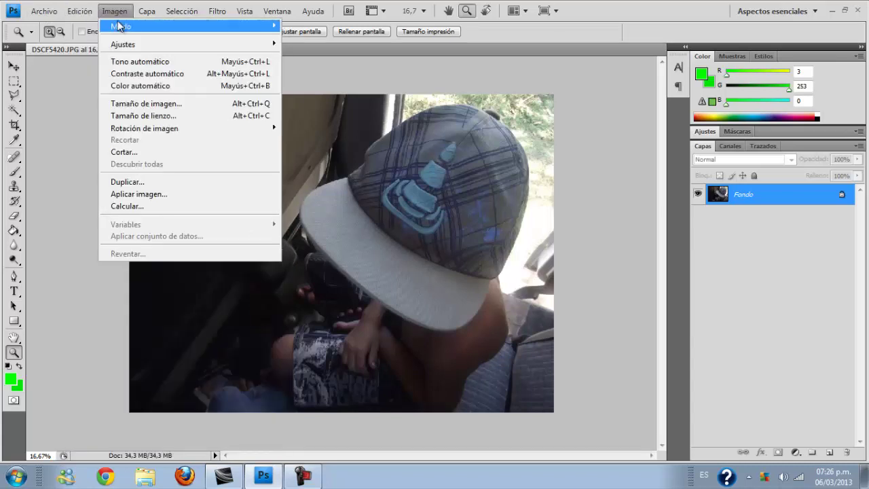
pyautogui.click(178, 105)
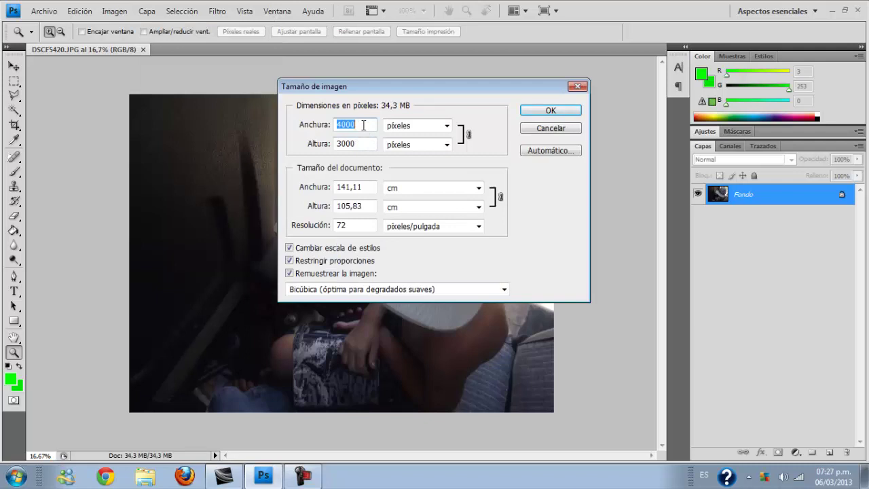
pyautogui.click(370, 190)
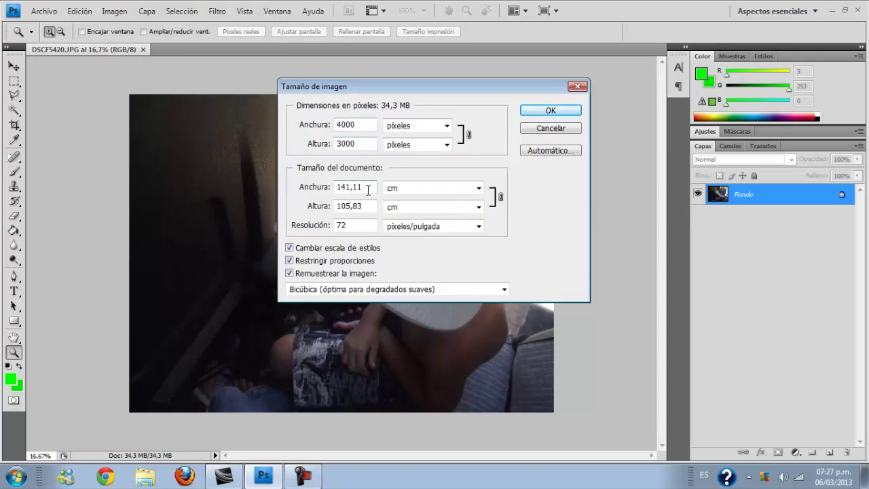
pyautogui.moveTo(369, 192); pyautogui.dragTo(330, 191)
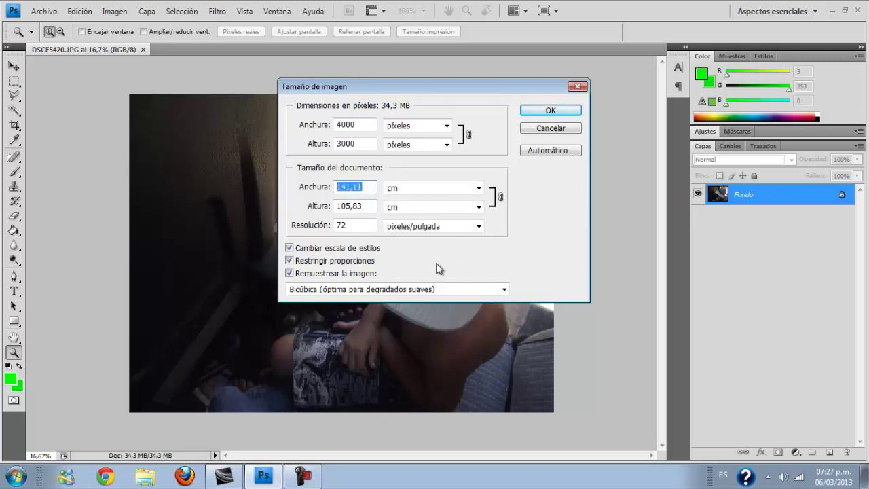
pyautogui.write('282')
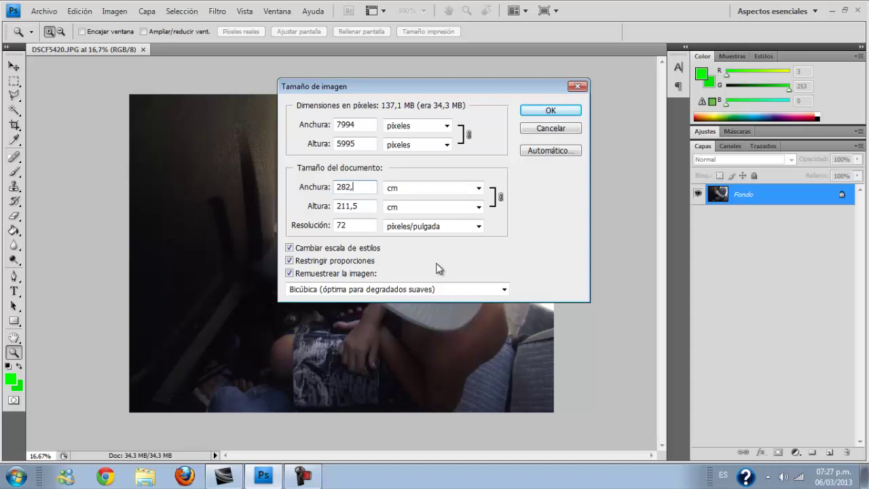
# Set the document height to 423,16 cm with constrained proportions, apply the resize and fit the photo on screen.
pyautogui.moveTo(367, 206); pyautogui.dragTo(306, 205)
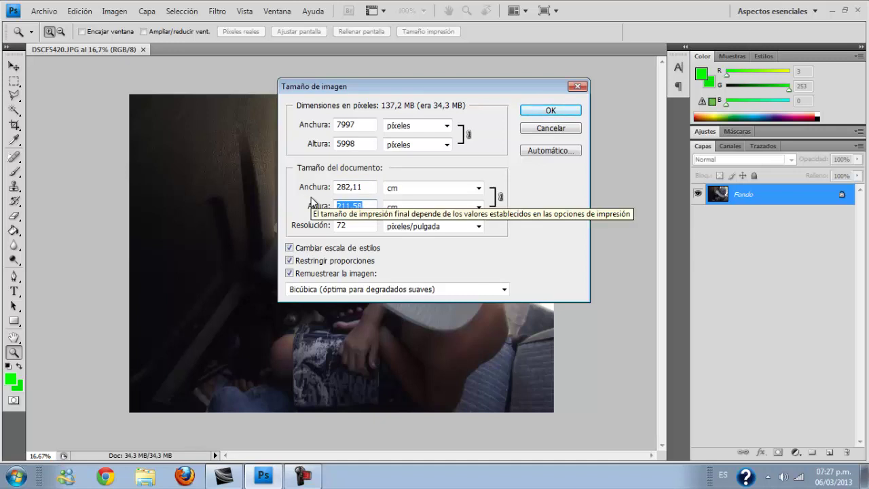
pyautogui.write('422')
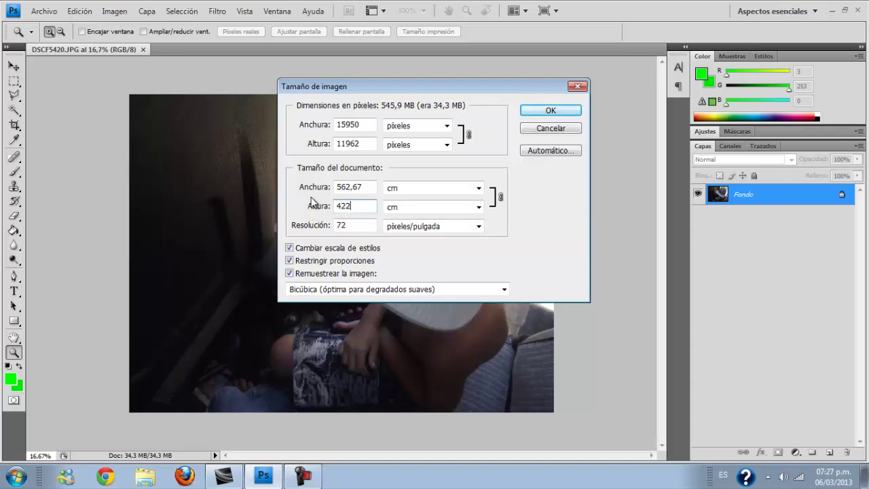
pyautogui.press('BackSpace')
pyautogui.write('3')
pyautogui.write(',16')
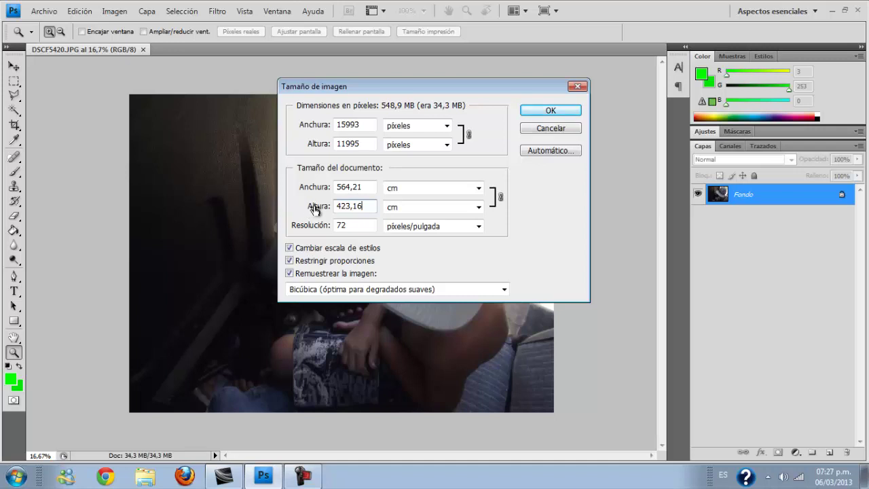
pyautogui.click(540, 113)
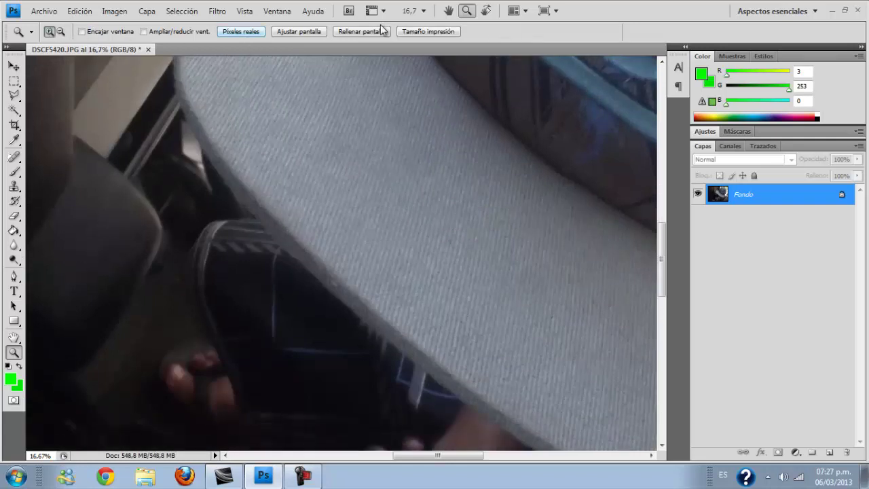
pyautogui.rightClick(477, 94)
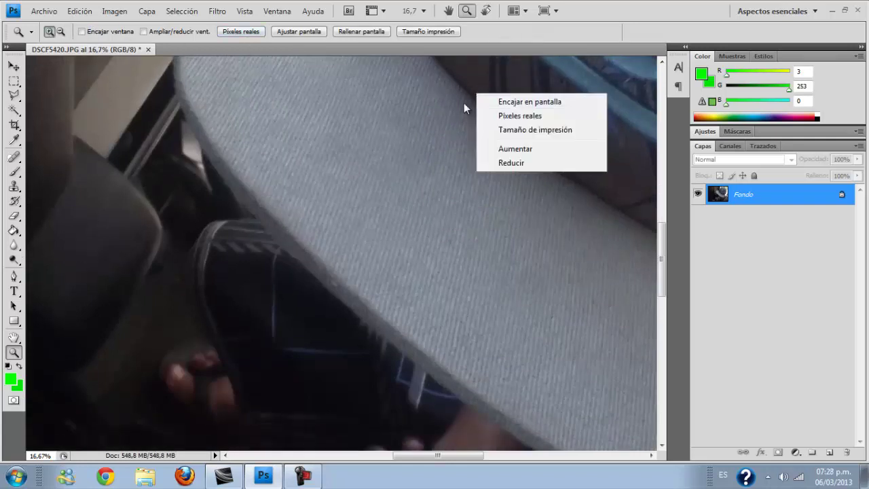
pyautogui.click(523, 99)
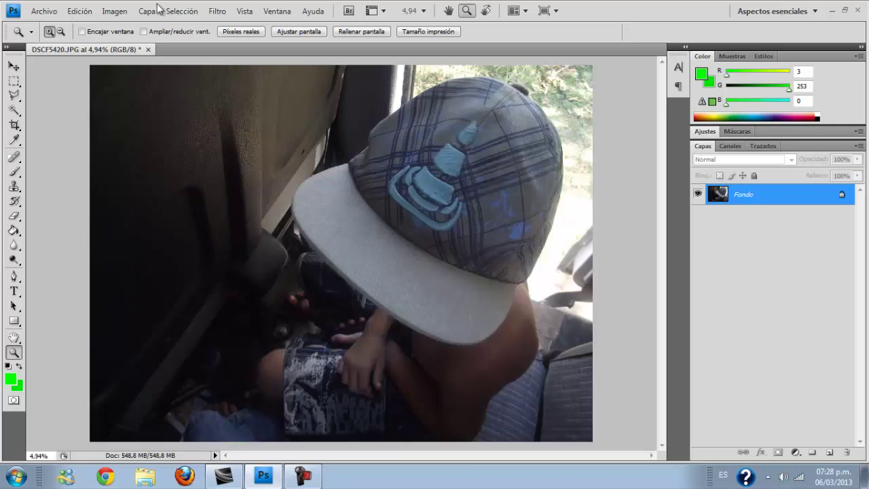
pyautogui.click(795, 451)
pyautogui.click(787, 192)
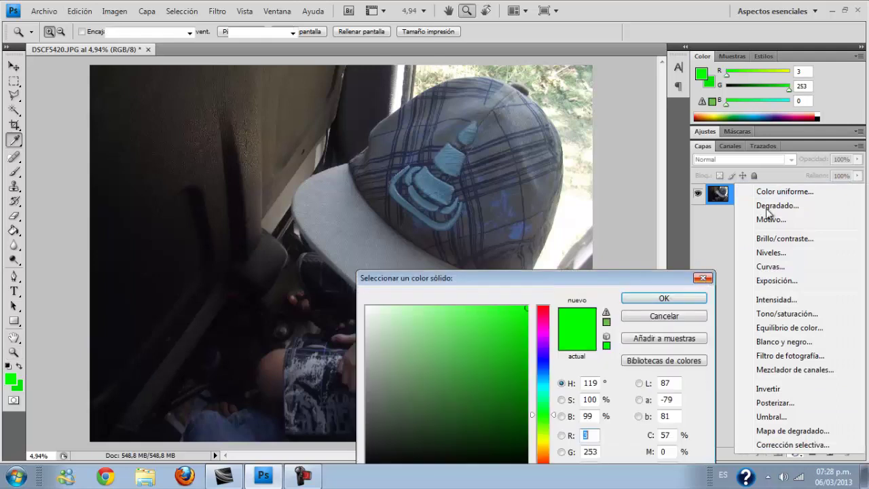
pyautogui.press('Escape')
# Add a gradient fill layer above the photo using the green-to-transparent preset.
pyautogui.click(796, 452)
pyautogui.click(778, 178)
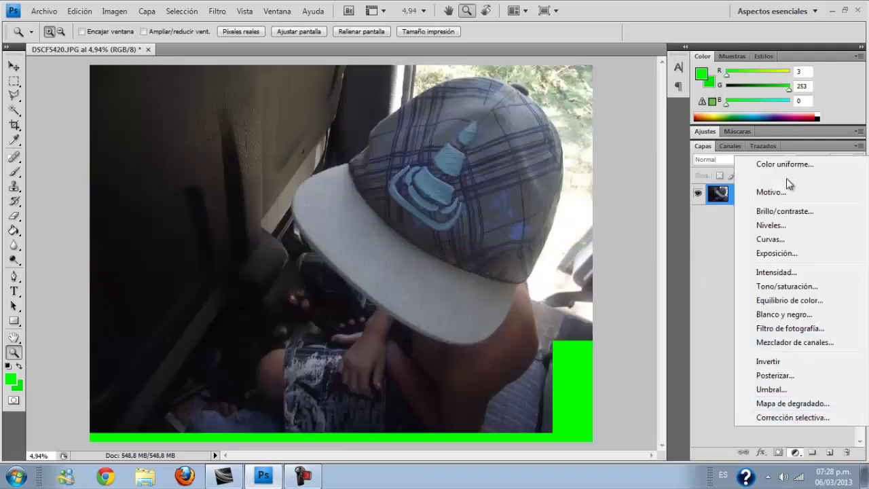
pyautogui.click(451, 137)
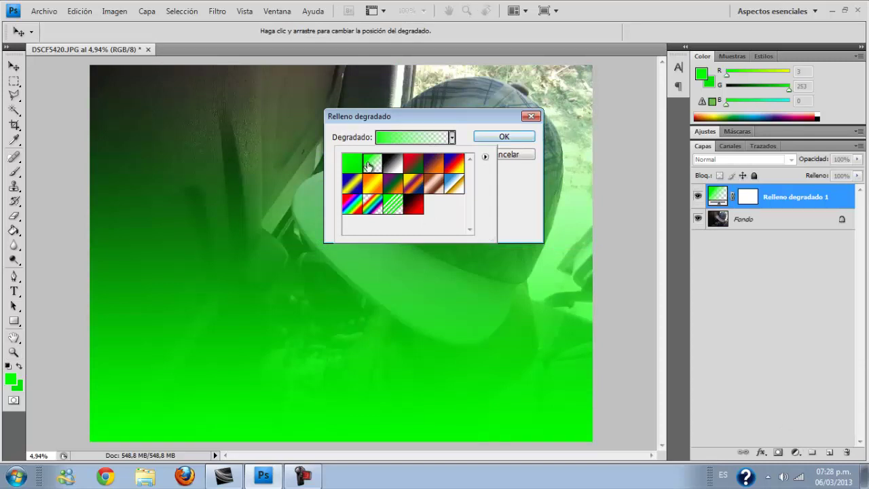
pyautogui.doubleClick(372, 164)
# Make the gradient fill Radial and inverted, with its scale at 150%.
pyautogui.click(404, 158)
pyautogui.click(392, 177)
pyautogui.click(384, 221)
pyautogui.click(379, 219)
pyautogui.click(410, 202)
pyautogui.moveTo(399, 224); pyautogui.dragTo(426, 203)
# Set the gradient's angle to 15° and apply the gradient fill.
pyautogui.doubleClick(415, 179)
pyautogui.write('1')
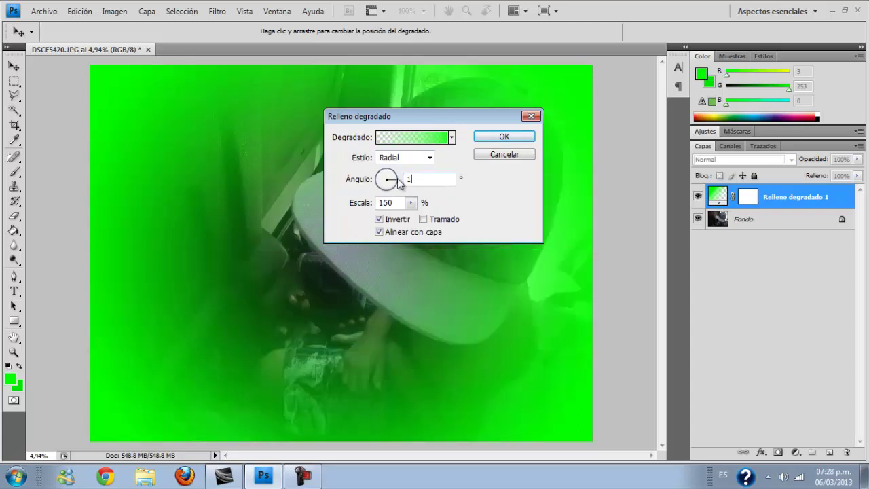
pyautogui.write('00')
pyautogui.press('BackSpace')
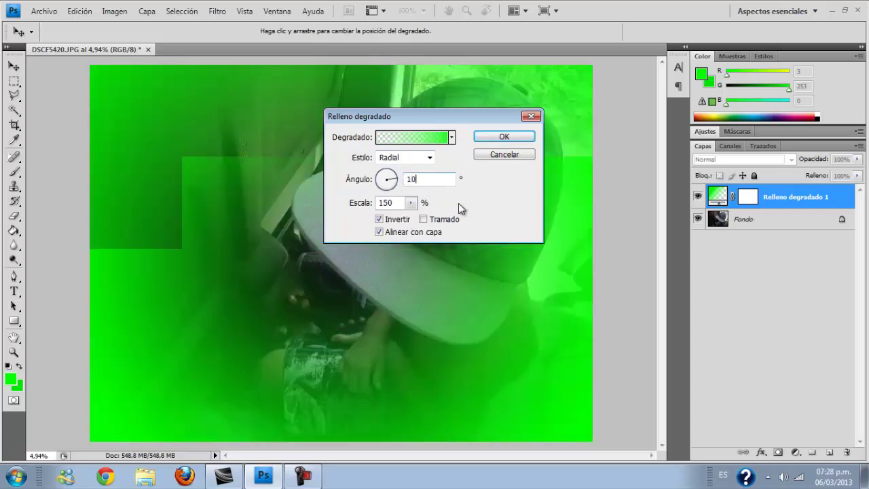
pyautogui.press('BackSpace')
pyautogui.write('10')
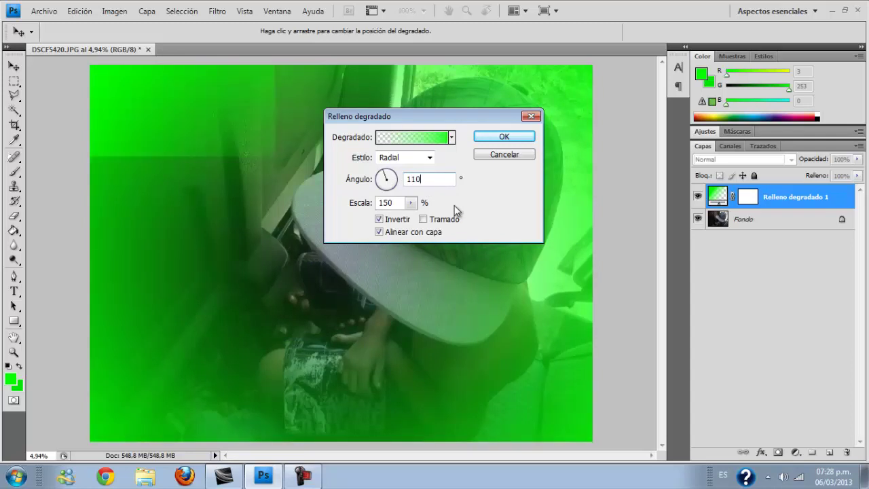
pyautogui.press('BackSpace')
pyautogui.press('BackSpace')
pyautogui.write('5')
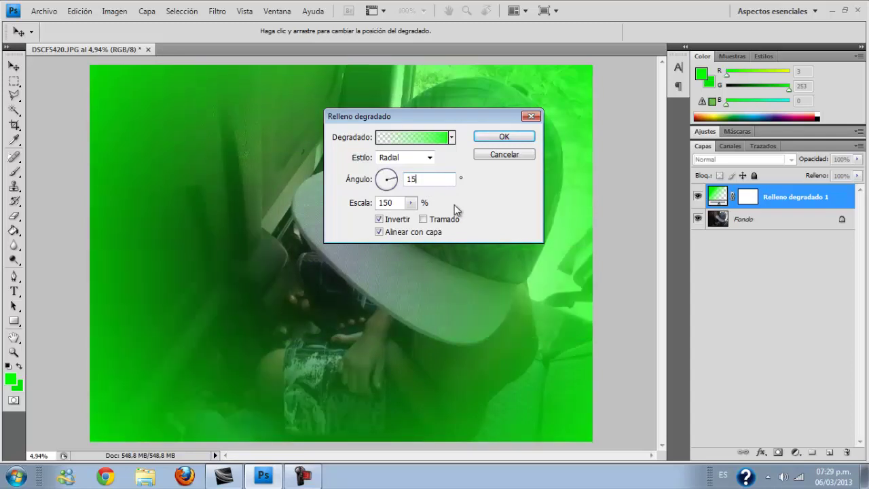
pyautogui.click(503, 137)
pyautogui.press('z')
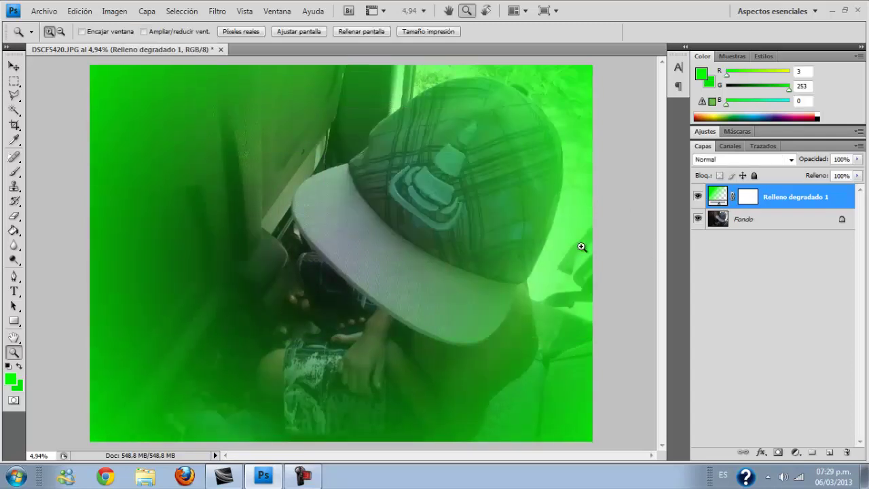
# Create a new empty layer above the gradient fill and change the foreground colour to cyan (R 3, G 253, B 255).
pyautogui.click(829, 453)
pyautogui.click(14, 276)
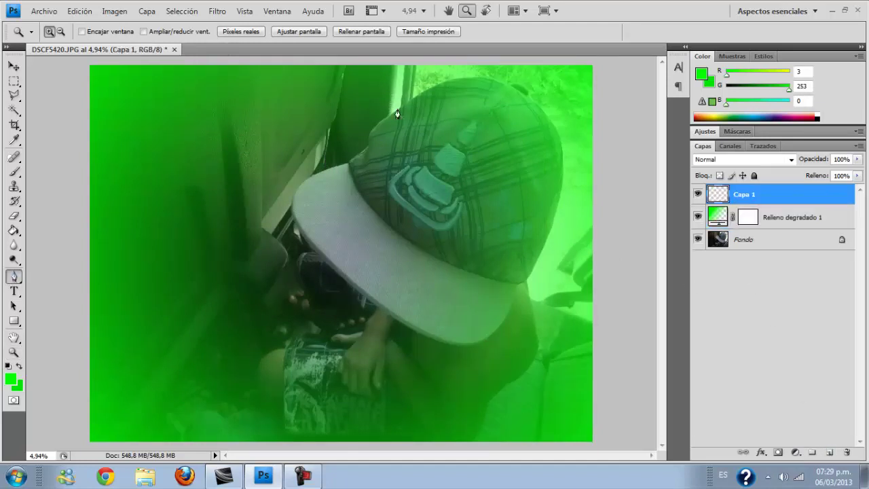
pyautogui.click(787, 102)
# Draw a curved path with the Pen tool that winds back and forth down the figure from the cap to the legs.
pyautogui.moveTo(395, 101); pyautogui.dragTo(472, 101)
pyautogui.moveTo(463, 189); pyautogui.dragTo(194, 181)
pyautogui.moveTo(378, 266); pyautogui.dragTo(483, 288)
pyautogui.moveTo(415, 320); pyautogui.dragTo(657, 340)
pyautogui.moveTo(384, 370); pyautogui.dragTo(104, 296)
pyautogui.rightClick(467, 191)
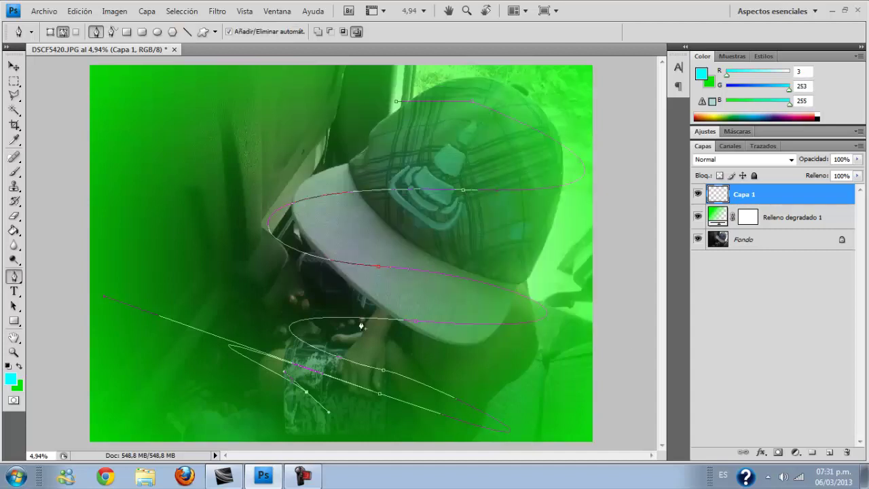
# Stroke the winding path in cyan on the new layer, and delete the path.
pyautogui.rightClick(365, 324)
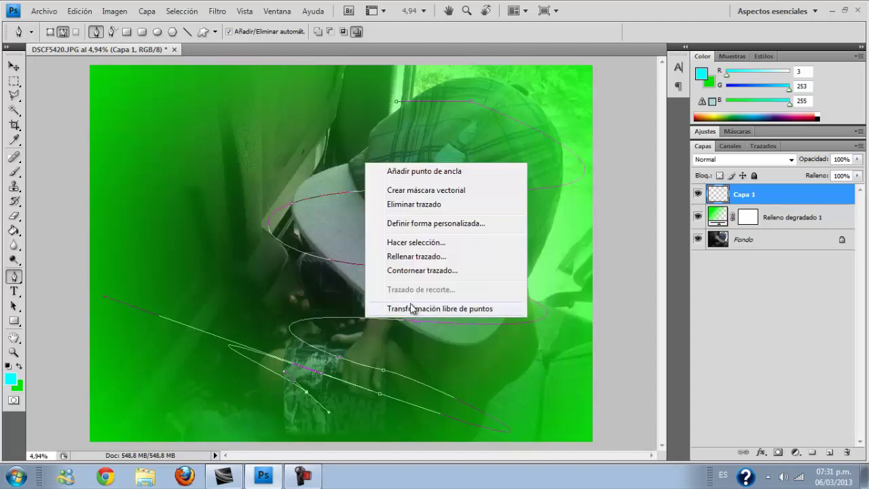
pyautogui.click(423, 271)
pyautogui.click(526, 161)
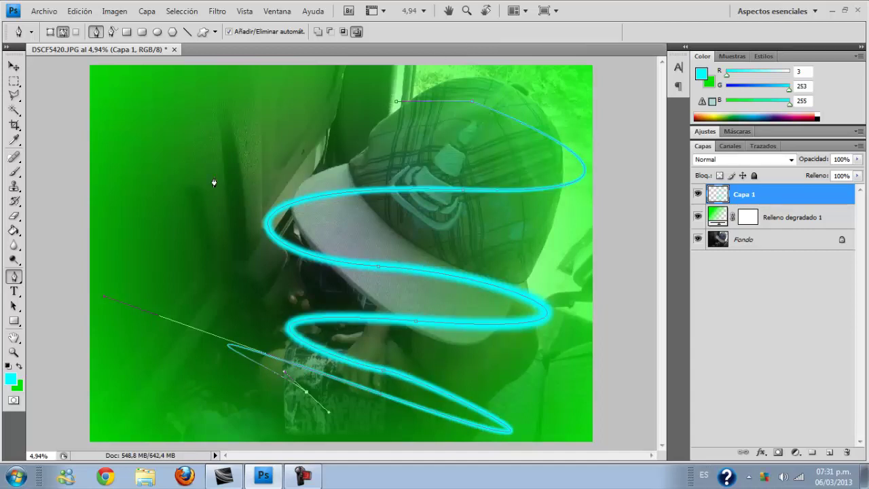
pyautogui.rightClick(434, 274)
pyautogui.click(508, 325)
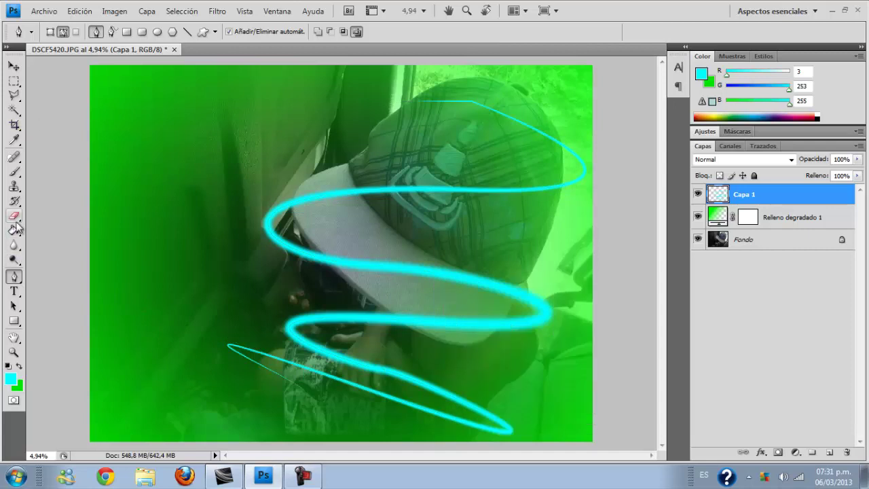
# Erase the cyan line where it should pass behind the cap, arm and legs, plus its straight upper end, using a soft 911 px eraser.
pyautogui.press('e')
pyautogui.rightClick(447, 198)
pyautogui.moveTo(513, 222); pyautogui.dragTo(569, 222)
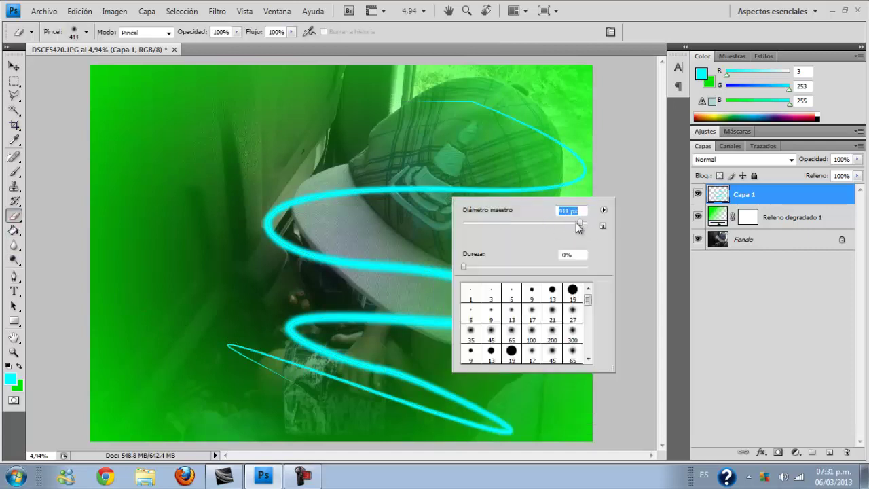
pyautogui.write('911')
pyautogui.press('Return')
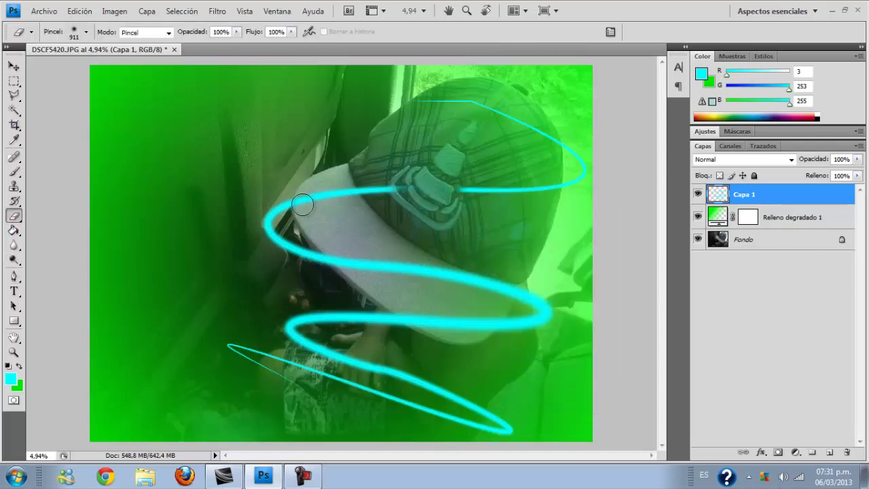
pyautogui.moveTo(326, 193); pyautogui.dragTo(417, 195)
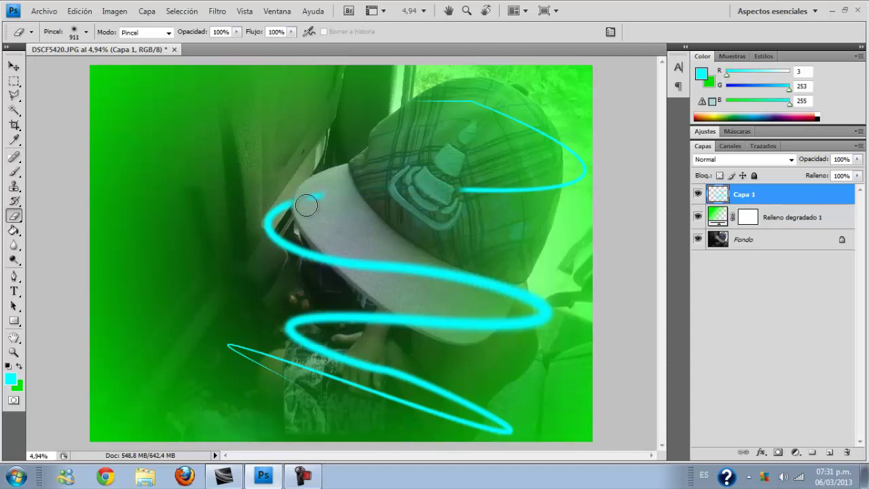
pyautogui.moveTo(308, 200); pyautogui.dragTo(322, 197)
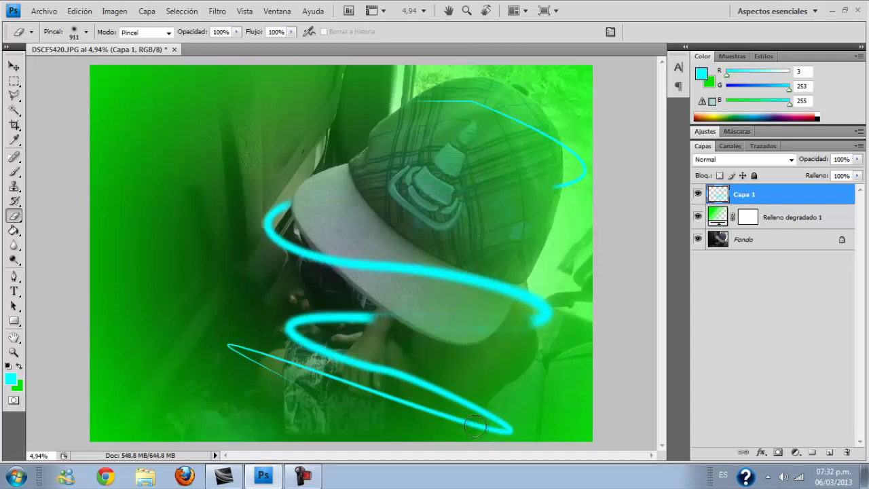
pyautogui.moveTo(335, 391); pyautogui.dragTo(282, 360)
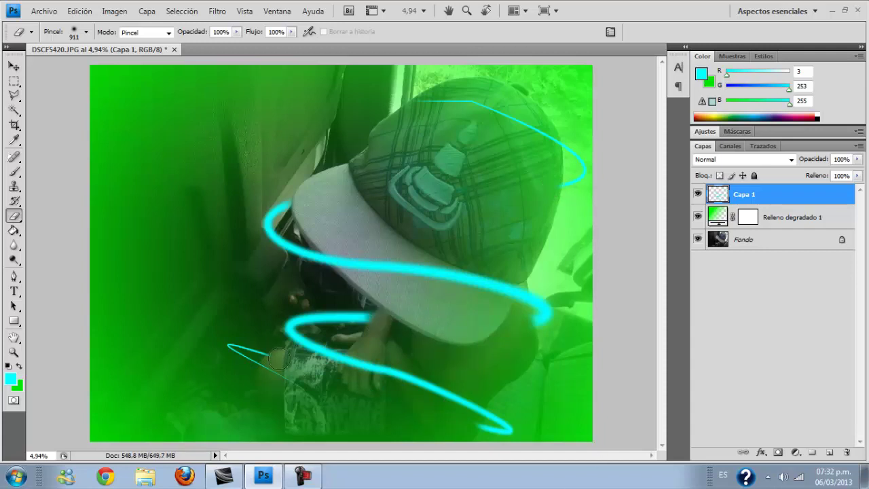
pyautogui.moveTo(464, 102); pyautogui.dragTo(391, 102)
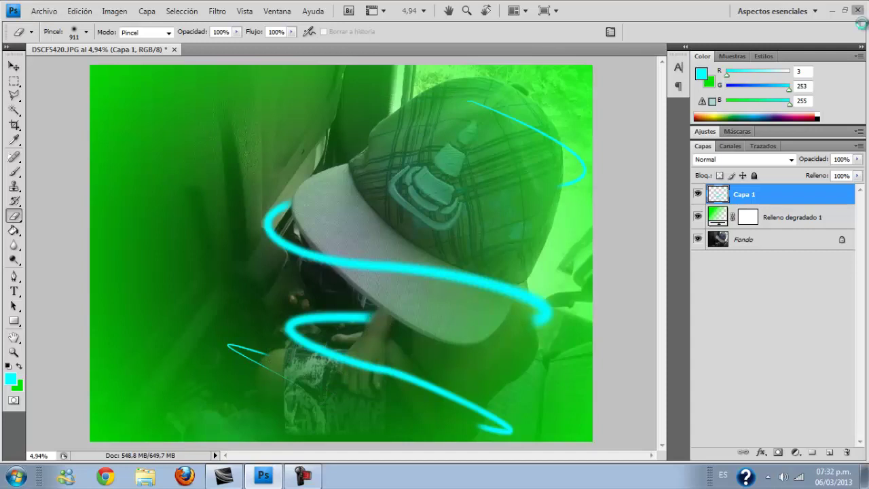
# Exit the image editor.
pyautogui.click(860, 10)
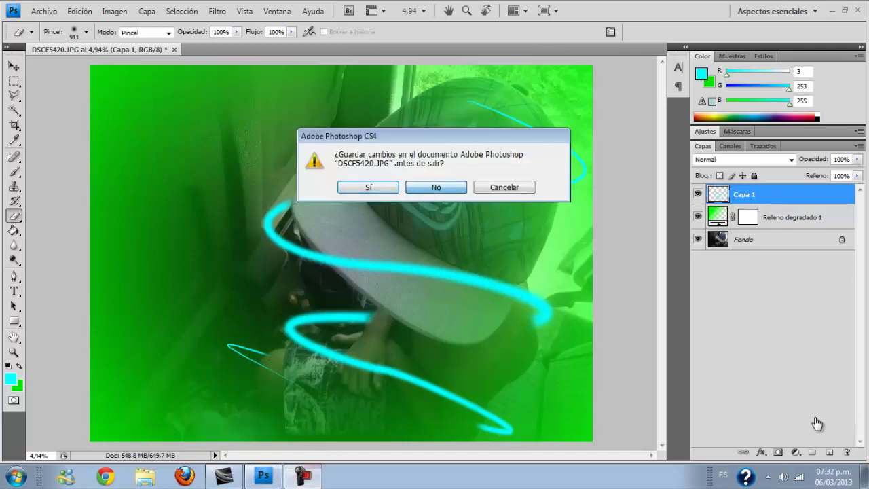